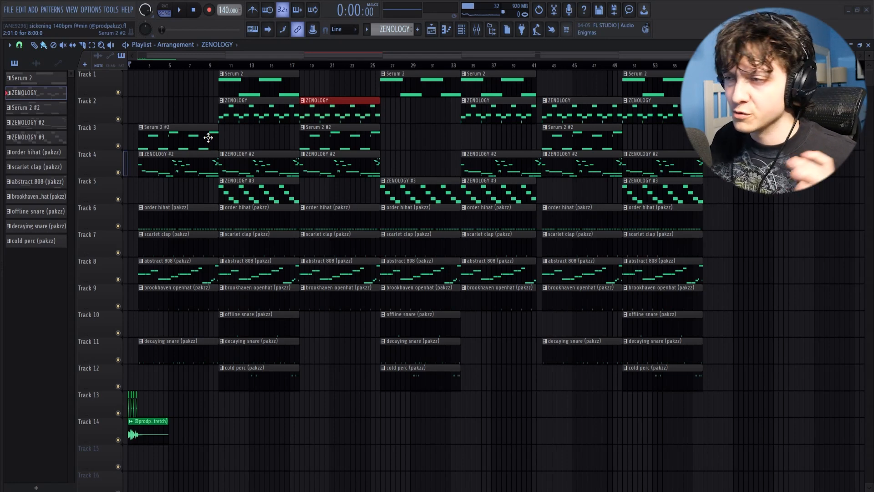
Open the ZENOLOGY #2 pattern in the piano roll and examine its instrument preset and its melody notes up to bar 9.
double_click(232, 164)
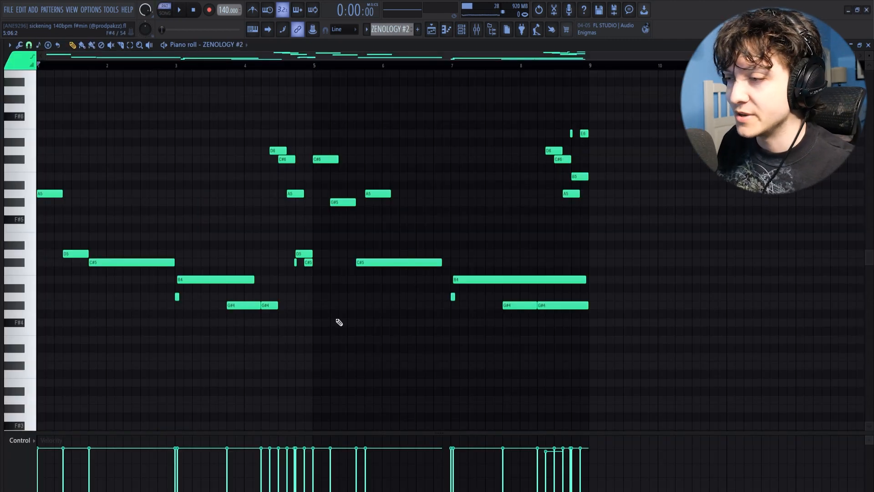
key("F6")
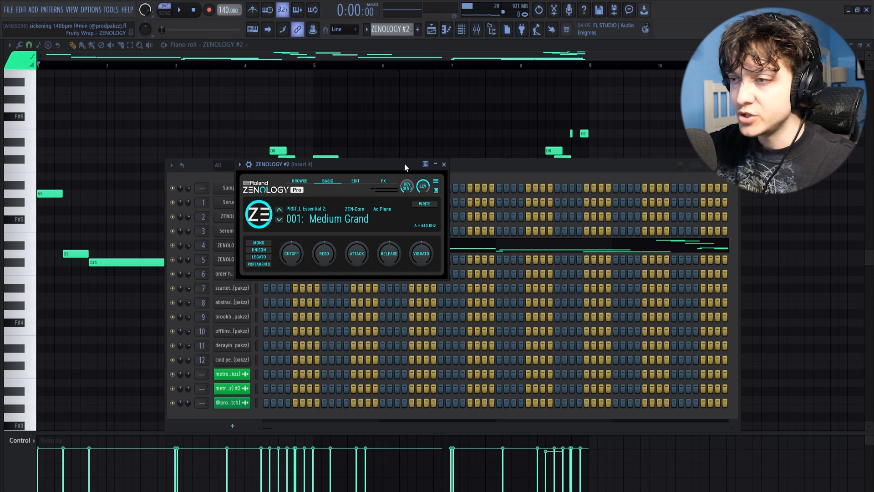
left_click_drag(298, 336, 37, 162)
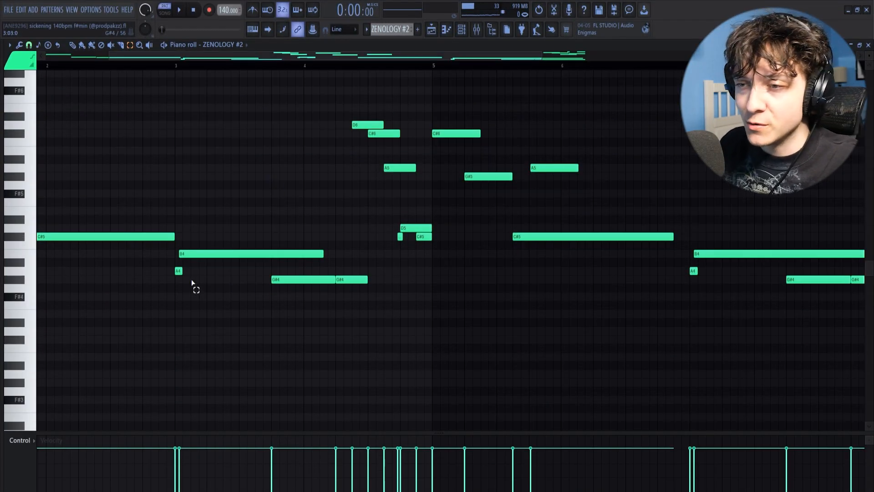
left_click_drag(410, 58, 304, 59)
left_click_drag(203, 64, 638, 101)
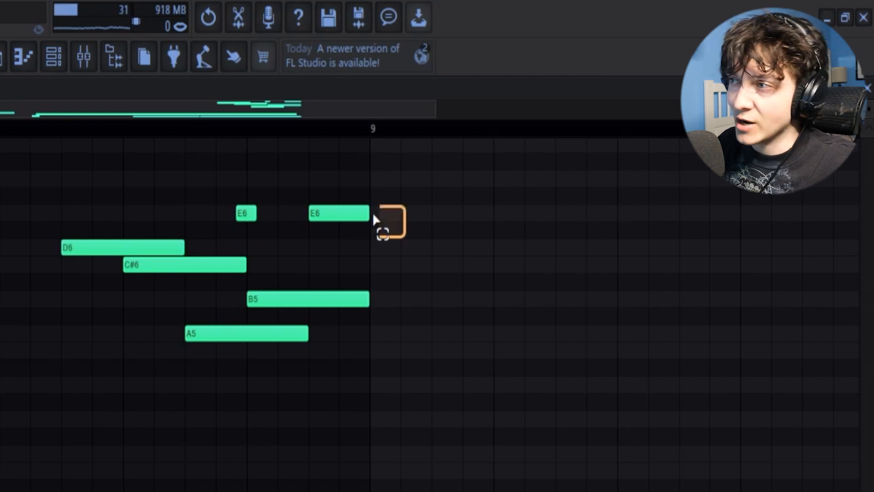
left_click_drag(374, 215, 221, 161)
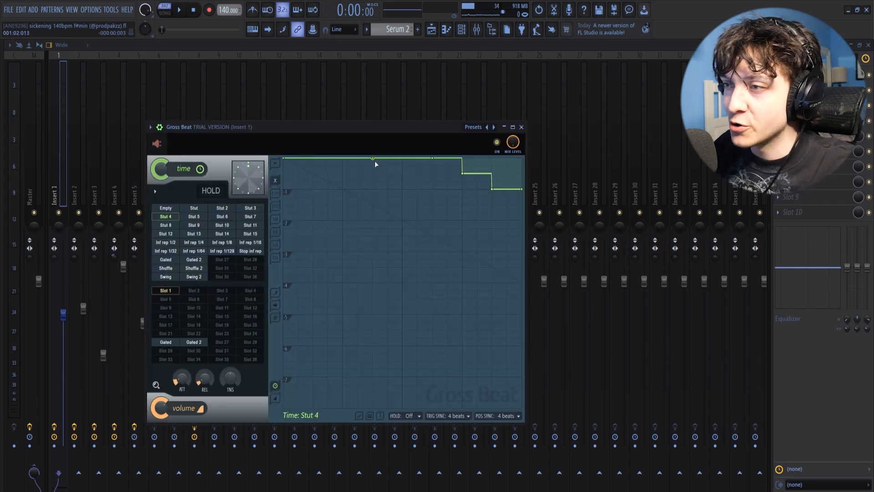
Inspect the Gross Beat Stut 4 time envelope on Insert 1 and the HalfTime settings on Insert 5, and play the ZENOLOGY #3 pattern.
left_click_drag(375, 160, 376, 175)
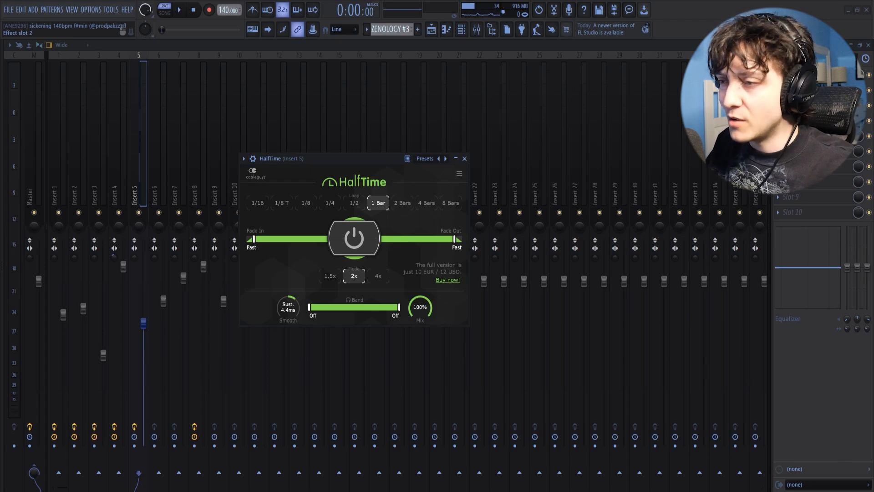
key("Escape")
key("space")
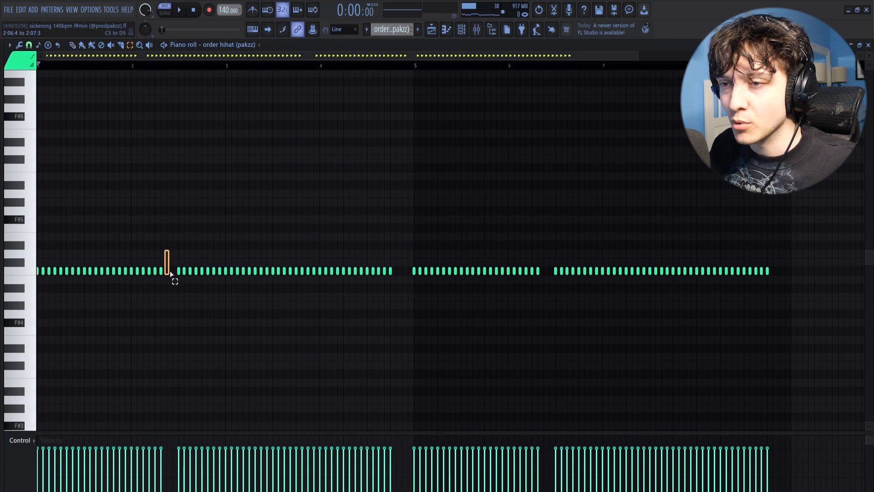
Examine the gaps between the order hihat notes, and play the brookhaven openhat pattern.
left_click_drag(545, 263, 578, 278)
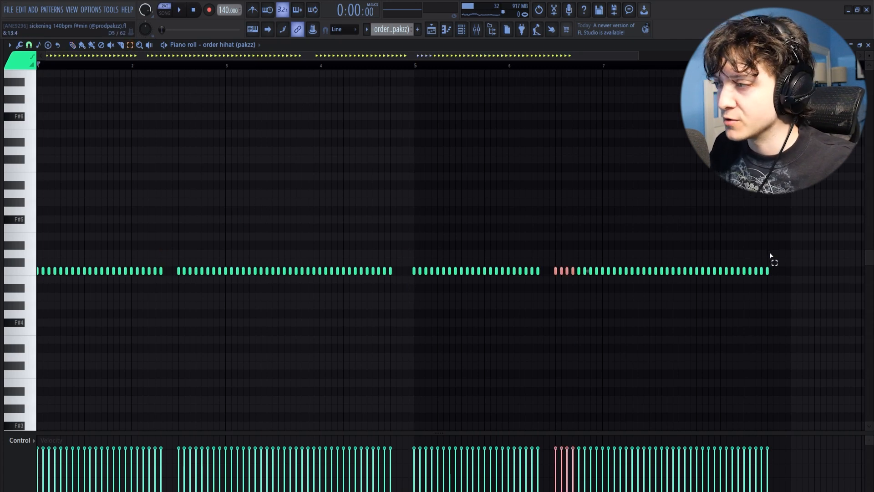
left_click(792, 307, "ctrl")
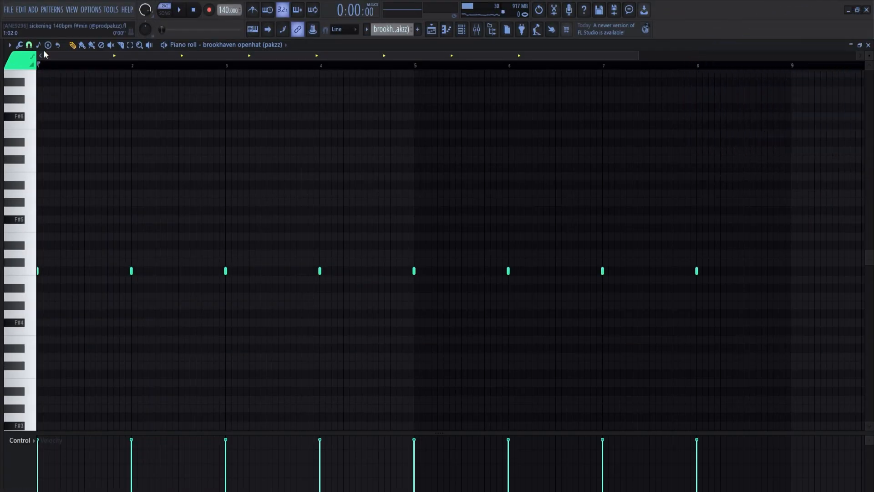
key("space")
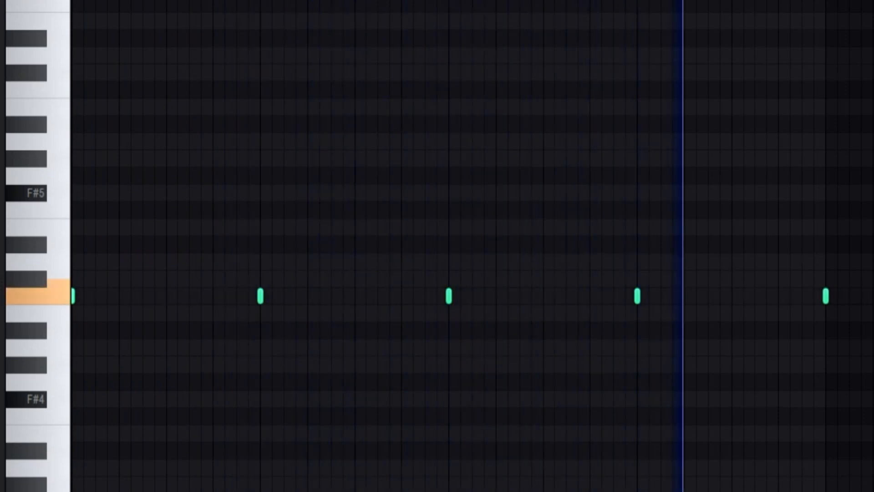
key("space")
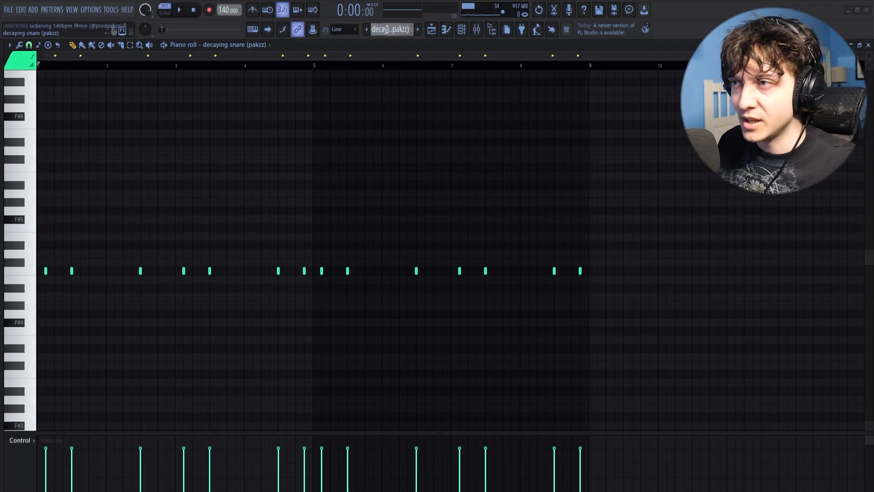
Show the offline snare notes in the piano roll and play them from bar 2.
left_click(250, 46)
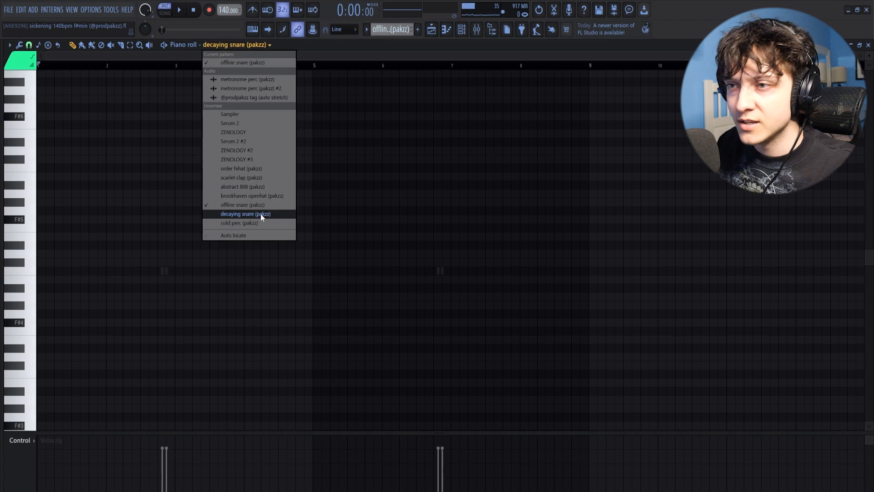
left_click(239, 205)
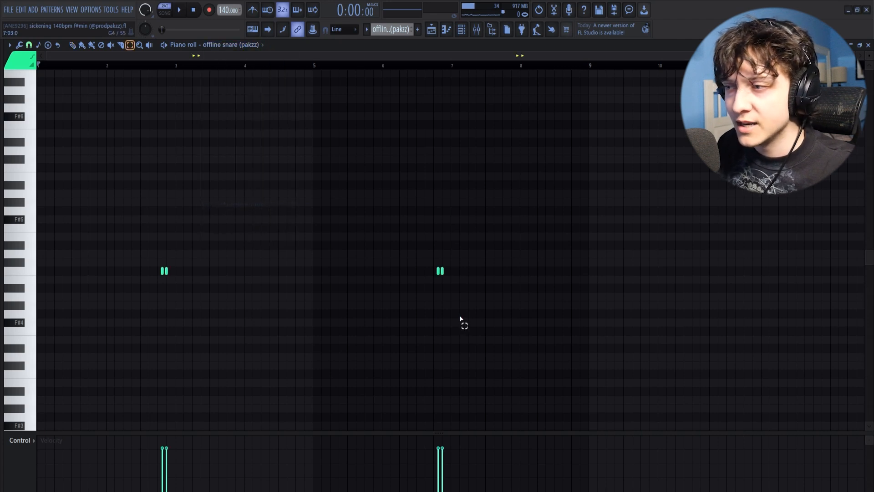
left_click(142, 67)
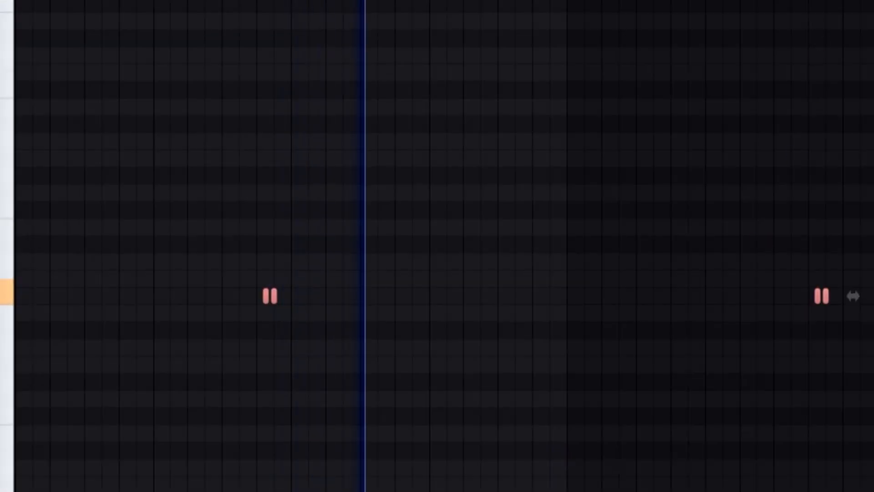
Switch the piano roll to the decaying snare and play its pattern.
left_click(225, 46)
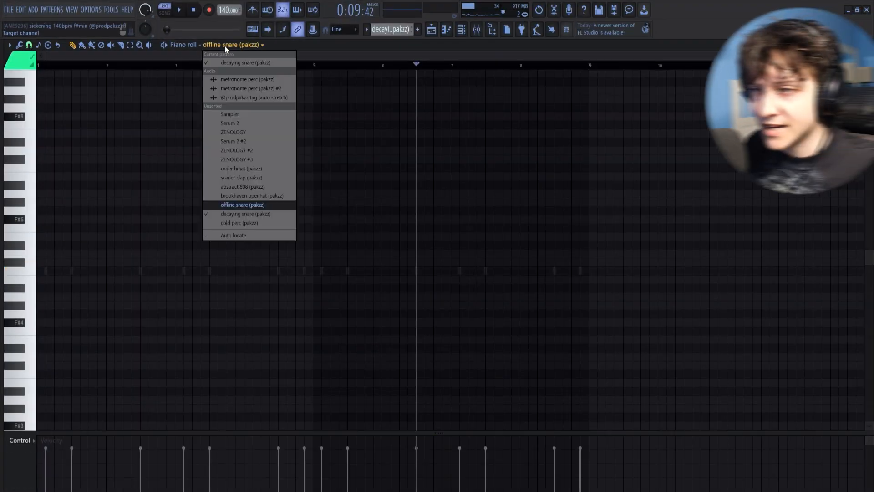
left_click(252, 214)
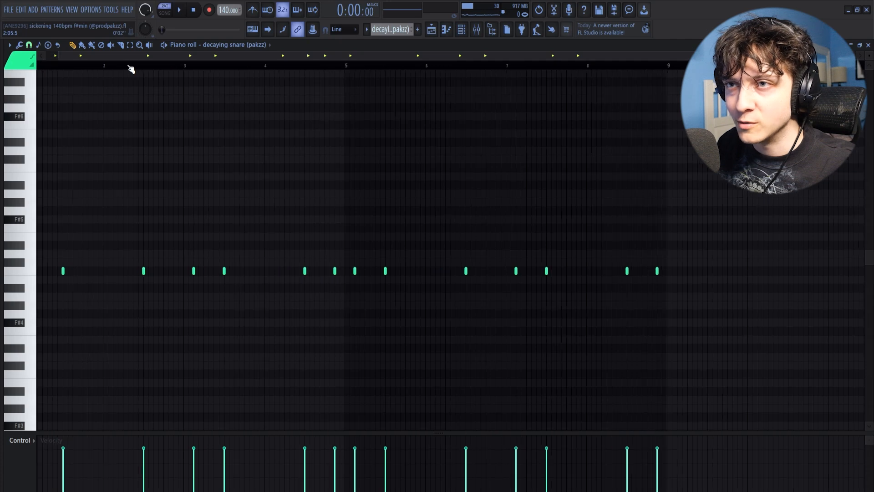
key("space")
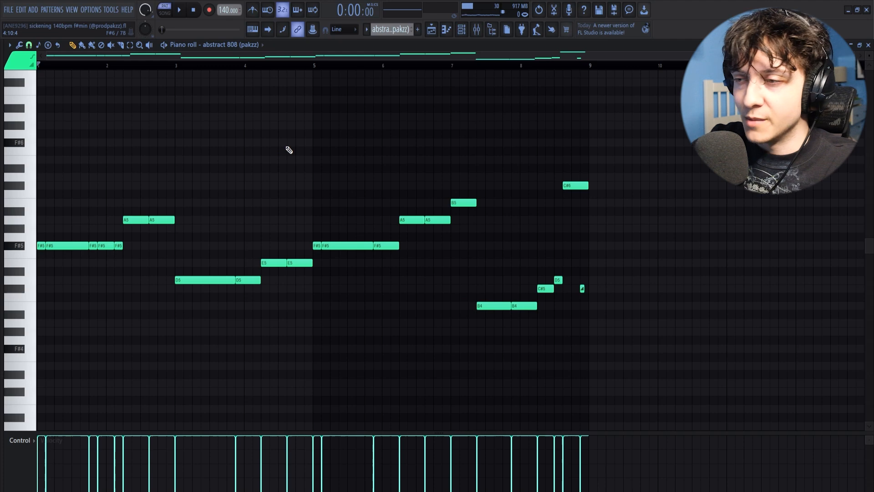
Play the abstract 808 pattern and examine its rising A5 and B5 notes and the B4 notes that follow.
key("space")
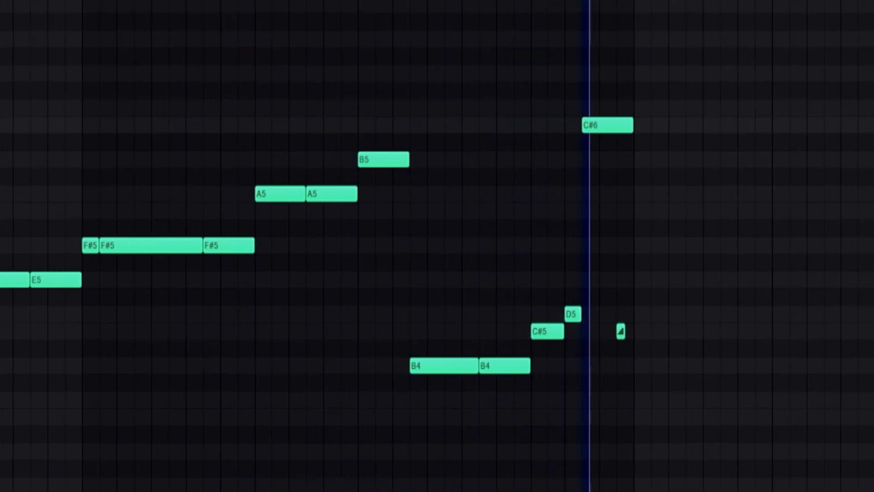
key("space")
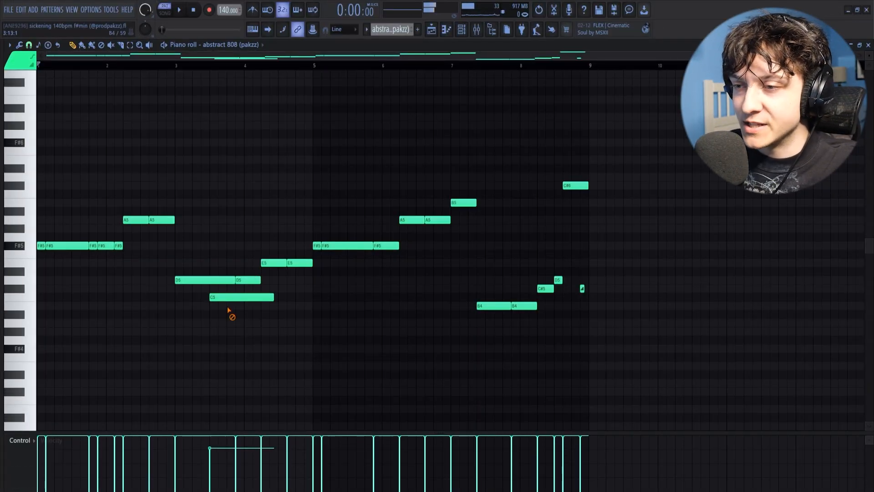
left_click_drag(162, 294, 453, 196)
left_click_drag(56, 199, 472, 228)
left_click_drag(410, 268, 411, 276)
left_click_drag(452, 230, 477, 165)
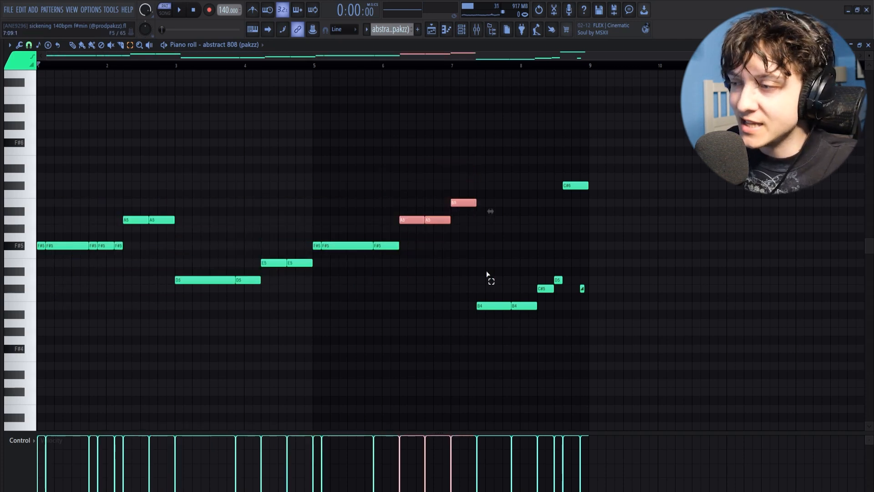
left_click_drag(555, 348, 507, 324)
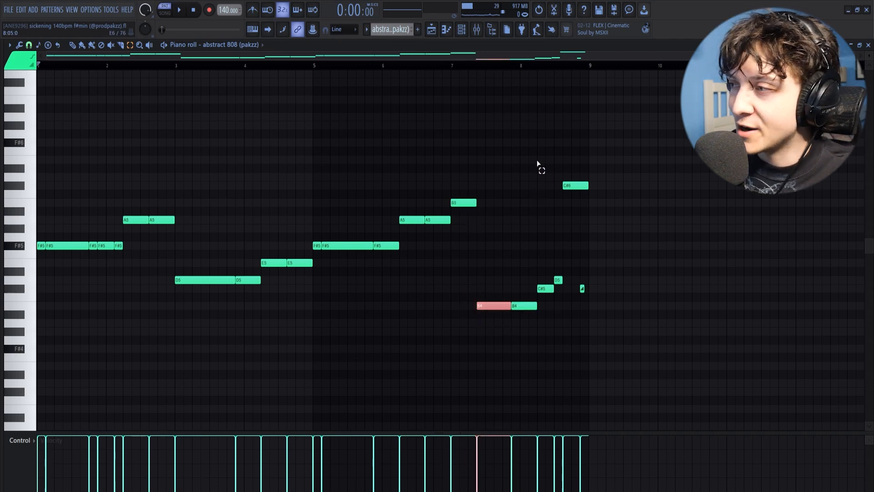
Try moving the last C#6 note of the 808 to start right after the B5 note, and undo the move.
left_click_drag(572, 202, 573, 203)
left_click_drag(522, 188, 500, 184)
left_click_drag(549, 164, 592, 194)
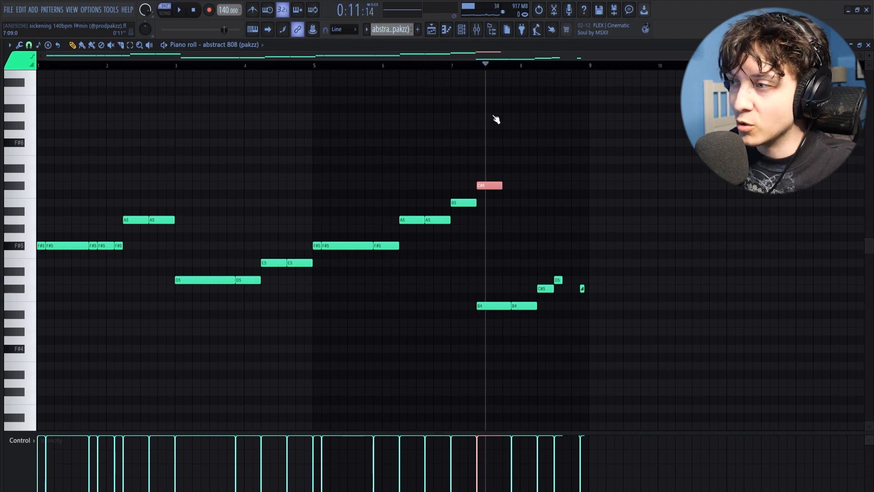
key("ctrl+z")
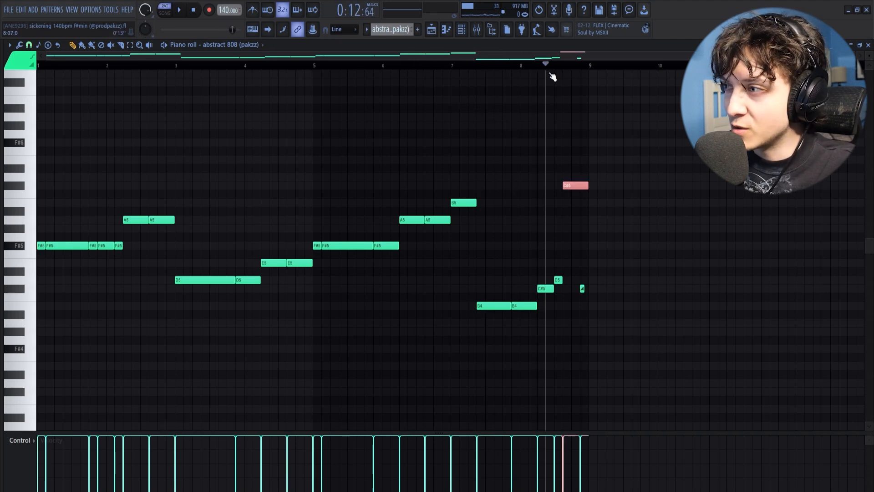
Examine the small C#5 slide note at the end of the 808 pattern and play it from bar 8.
scroll(585, 74, "up", 6)
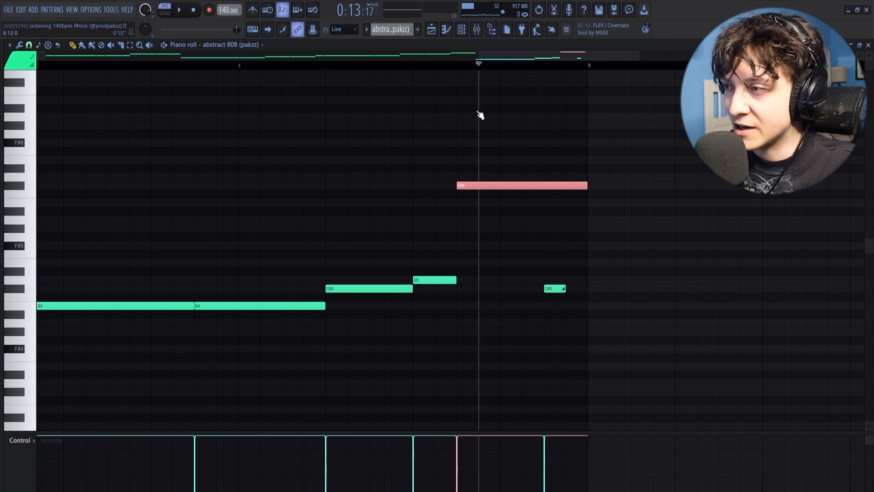
scroll(474, 68, "down", 6)
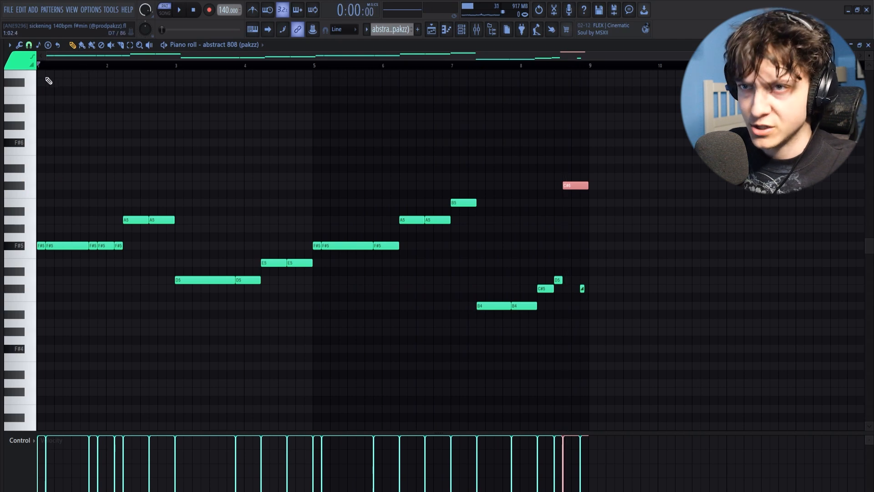
left_click(522, 66)
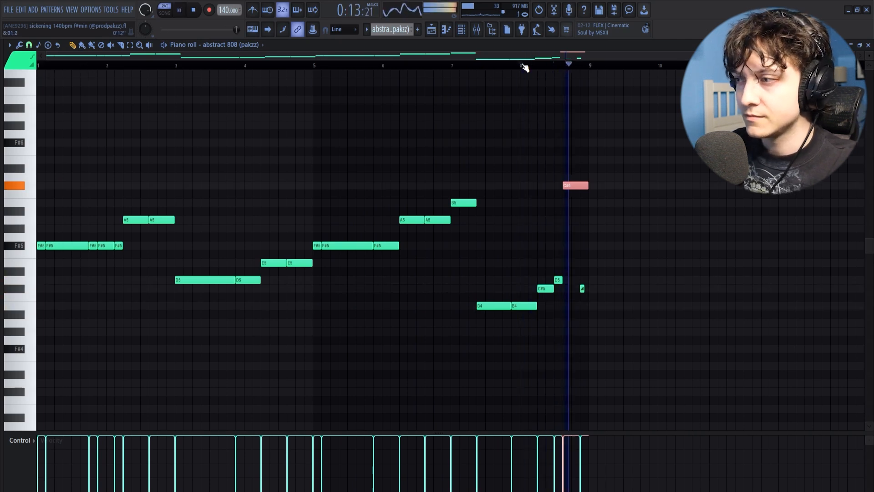
key("space")
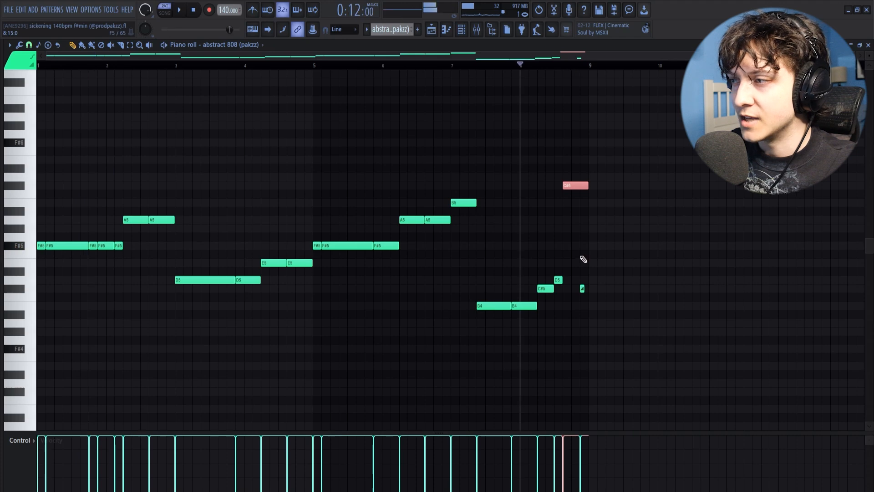
Try the 808 from bar 8 with the small C#5 slide note deleted, and undo the deletion.
right_click(583, 290)
key("space")
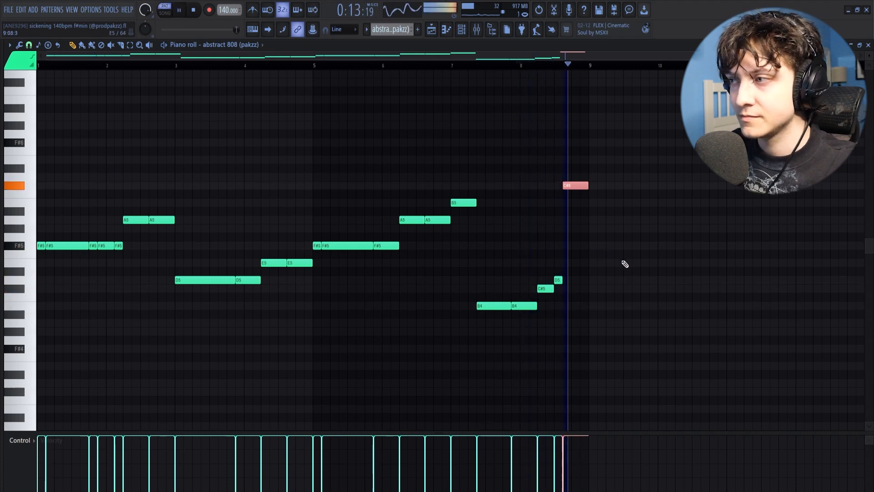
key("space")
key("ctrl+z")
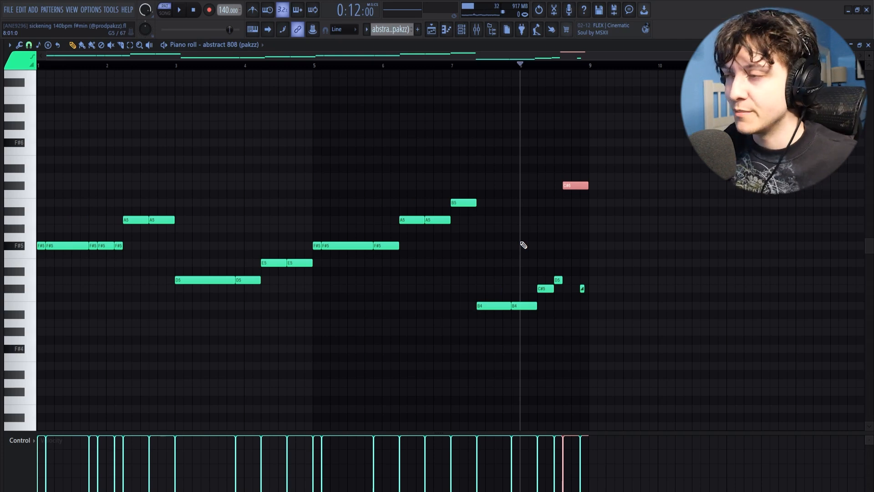
scroll(539, 69, "down", 1)
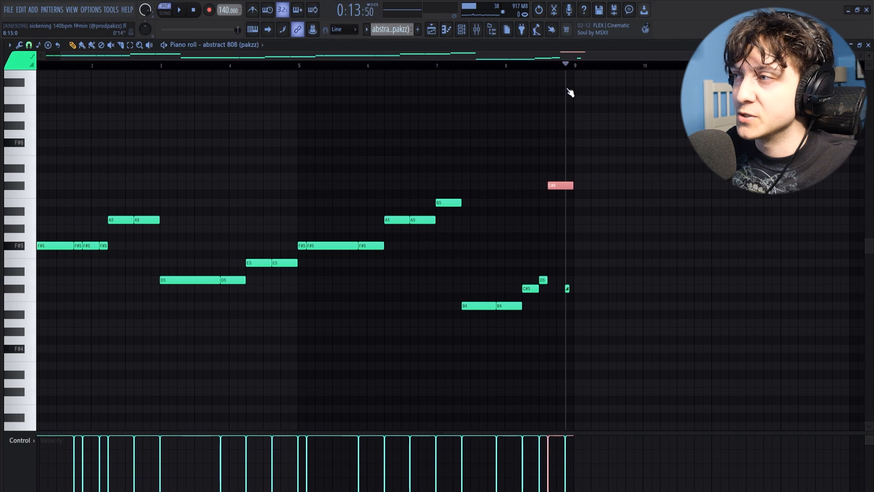
key("space")
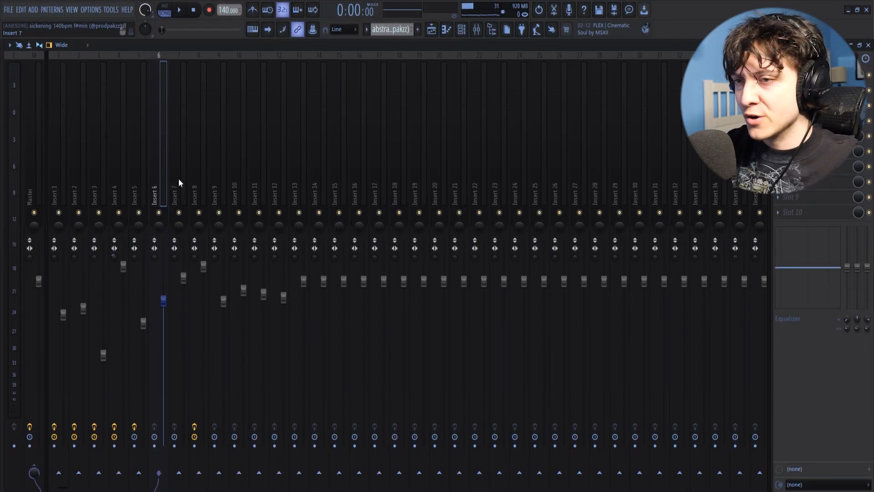
Examine the mixer levels by selecting Insert 7, the Master and several other insert tracks one after another.
left_click(180, 180)
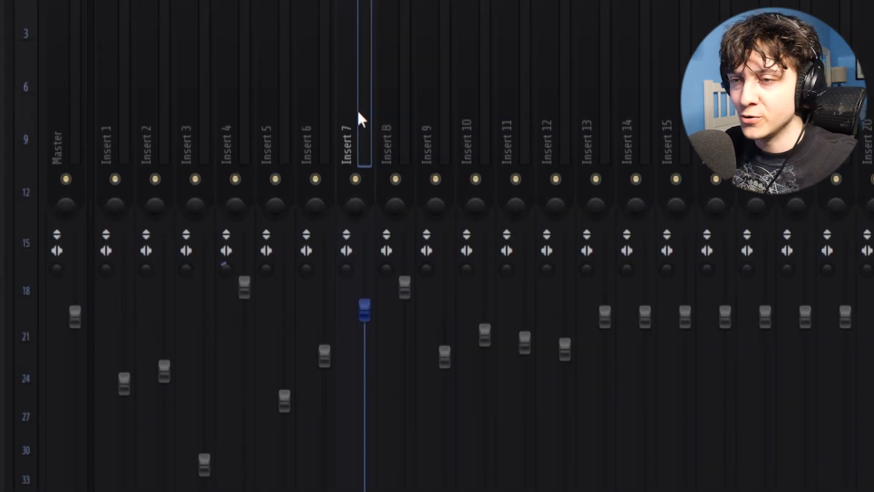
left_click(75, 97)
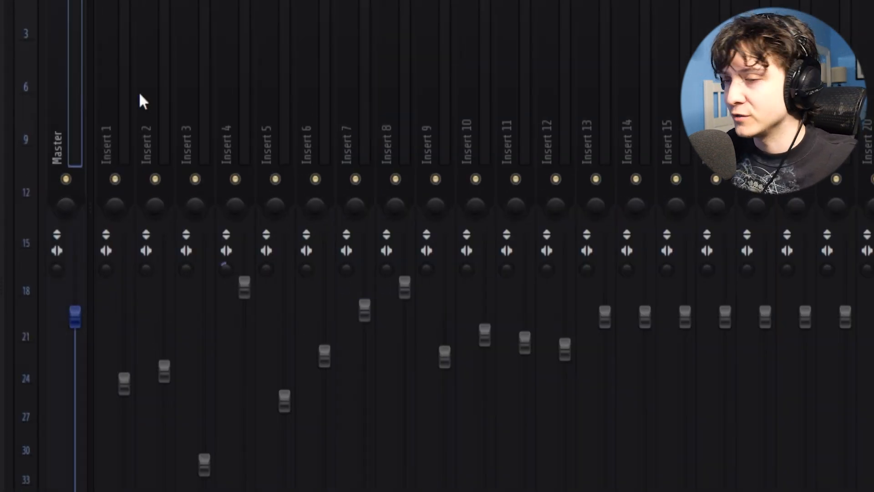
left_click(314, 80)
left_click(490, 95)
left_click(543, 83)
left_click(464, 75)
left_click(532, 100)
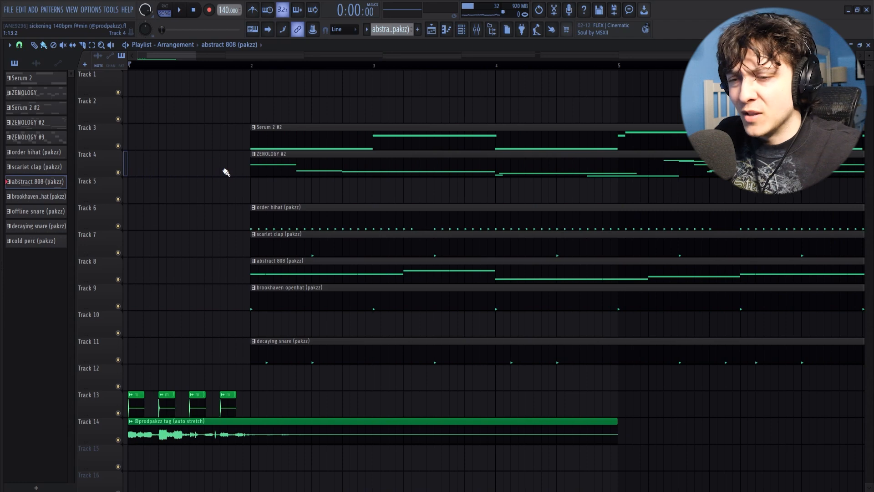
Solo Track 13 in the playlist and play its four metronome perc hits.
right_click(119, 413)
key("space")
key("space")
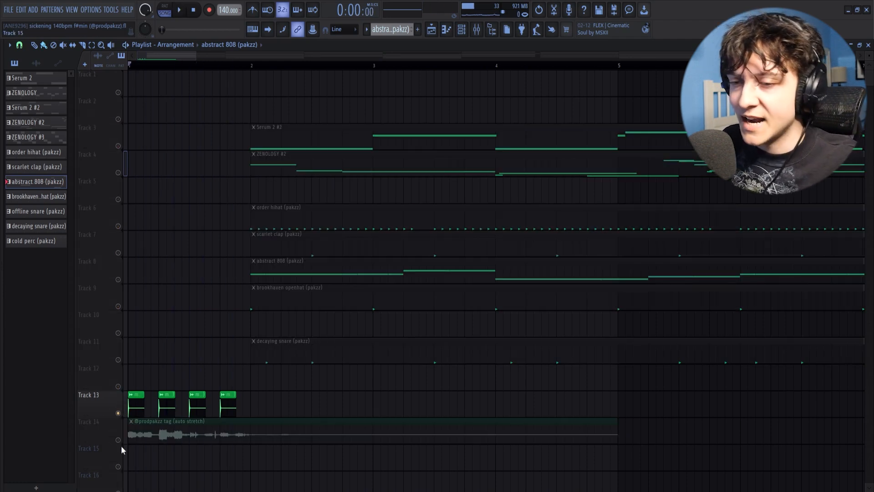
Play the producer tag on Track 14 in solo, and play the intro from bar 1 with all tracks active again.
right_click(119, 440)
key("space")
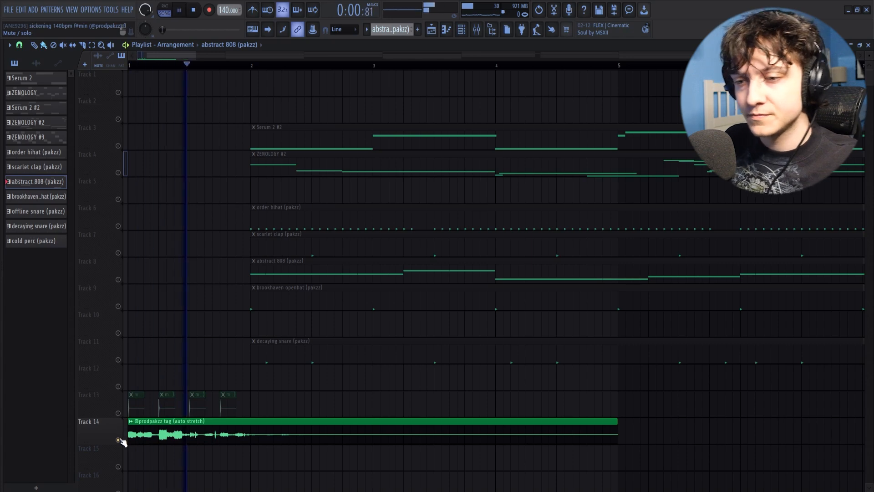
key("space")
right_click(119, 440)
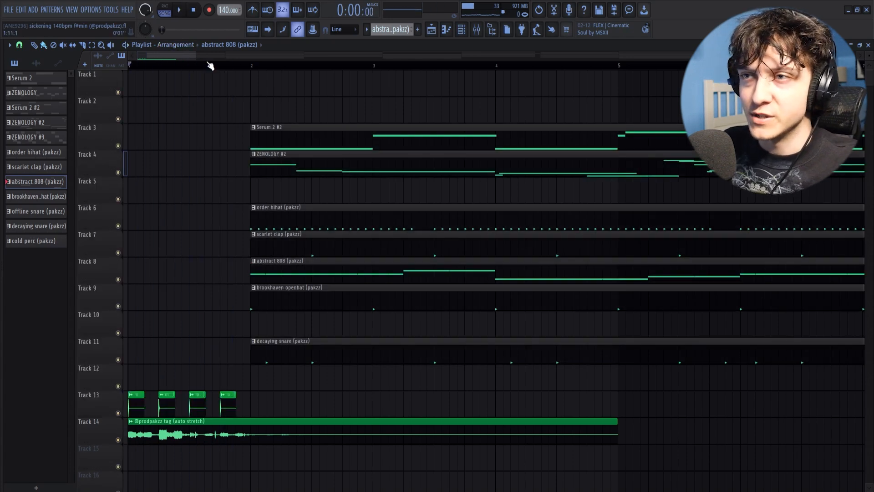
key("space")
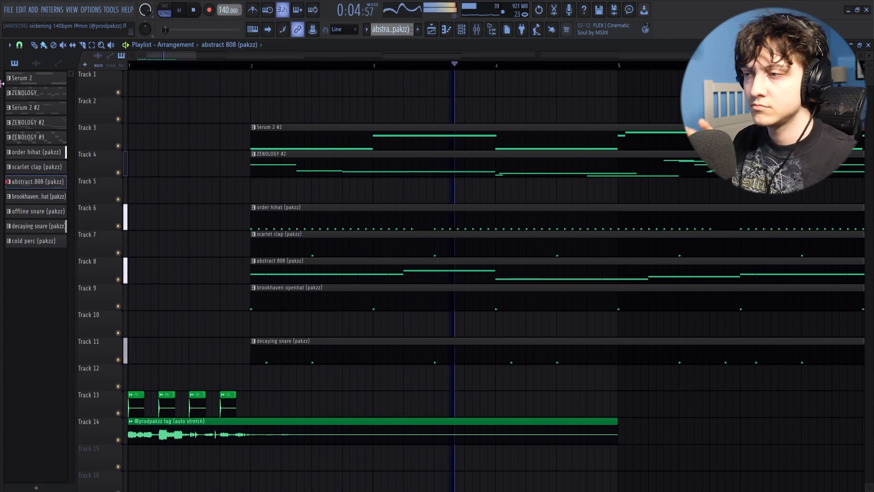
key("space")
Examine the full playlist arrangement by selecting the pattern clips of its sections across Tracks 1 to 12, one block after another.
scroll(350, 132, "down", 5)
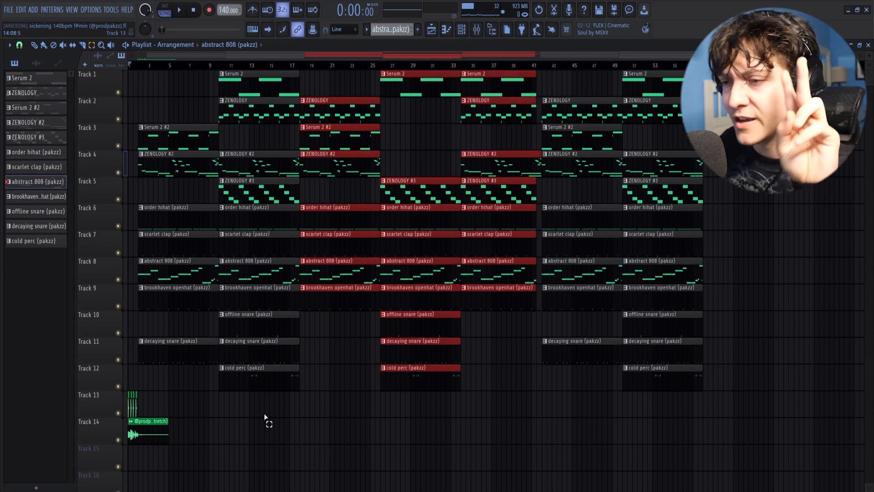
left_click_drag(254, 371, 164, 72)
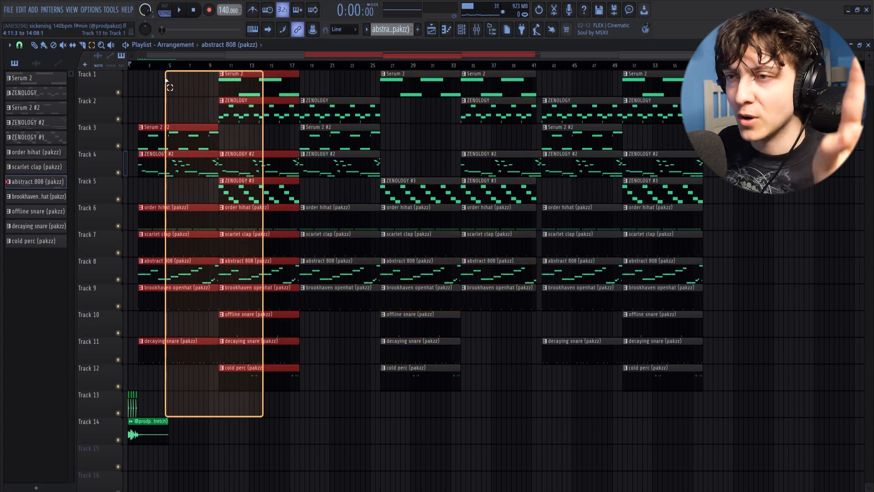
left_click_drag(497, 417, 328, 72)
left_click_drag(762, 417, 552, 73)
left_click_drag(771, 490, 430, 75)
left_click_drag(300, 386, 234, 283)
left_click_drag(362, 416, 456, 72)
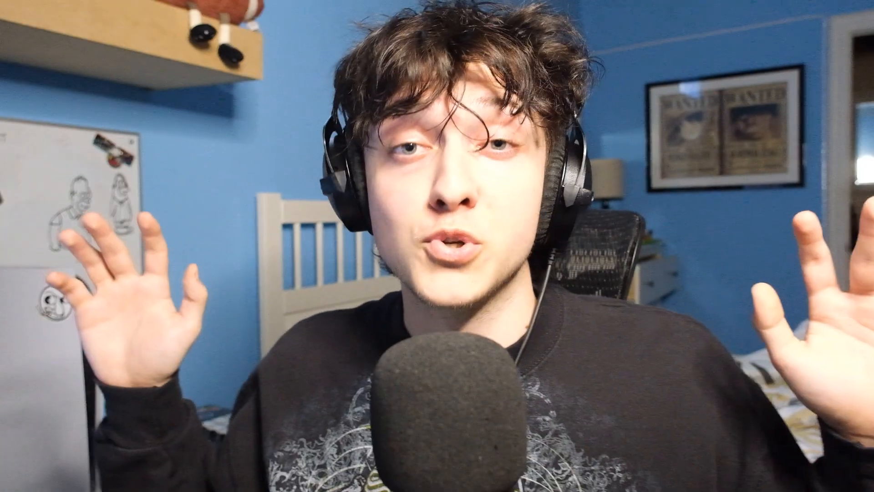